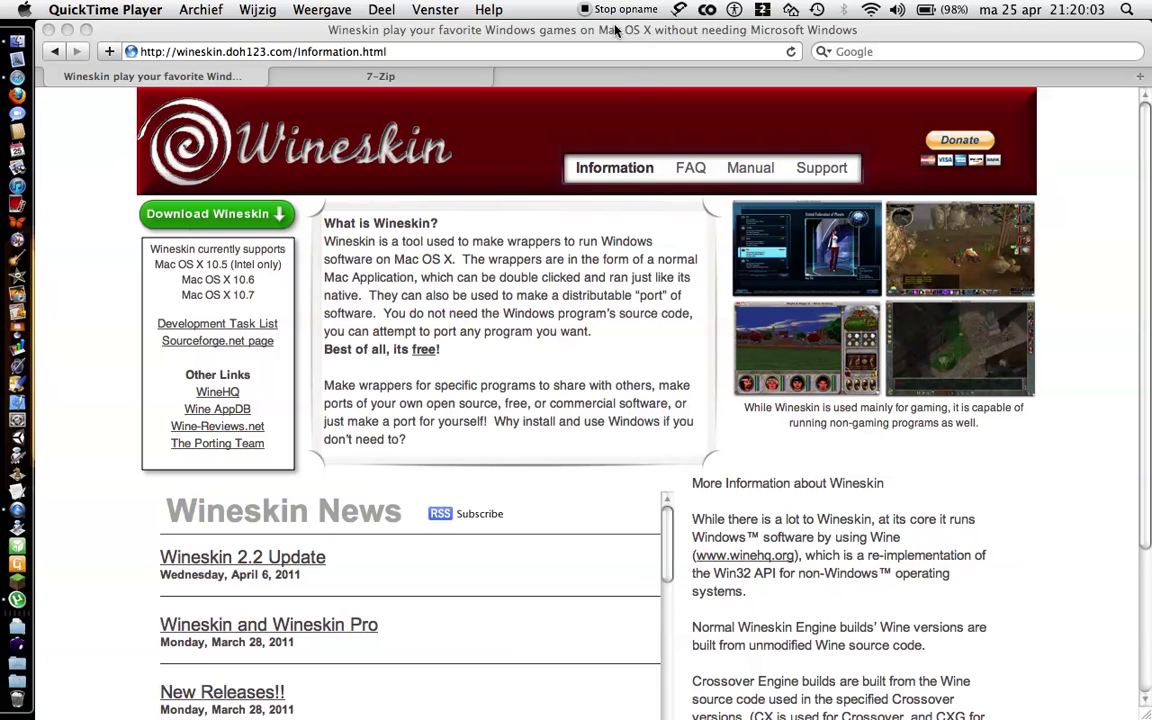
- Bring Safari forward and hide it with Cmd+H to reveal the Wineskin Winery folder on the desktop
left_click(555, 29)
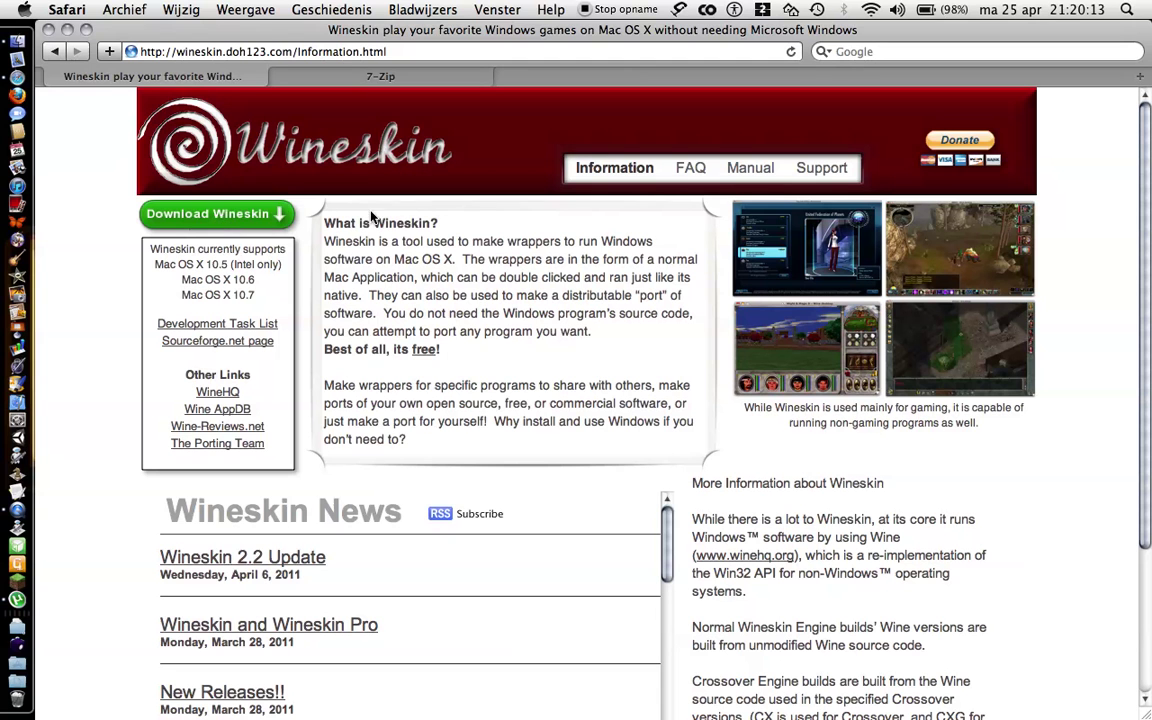
key("super+h")
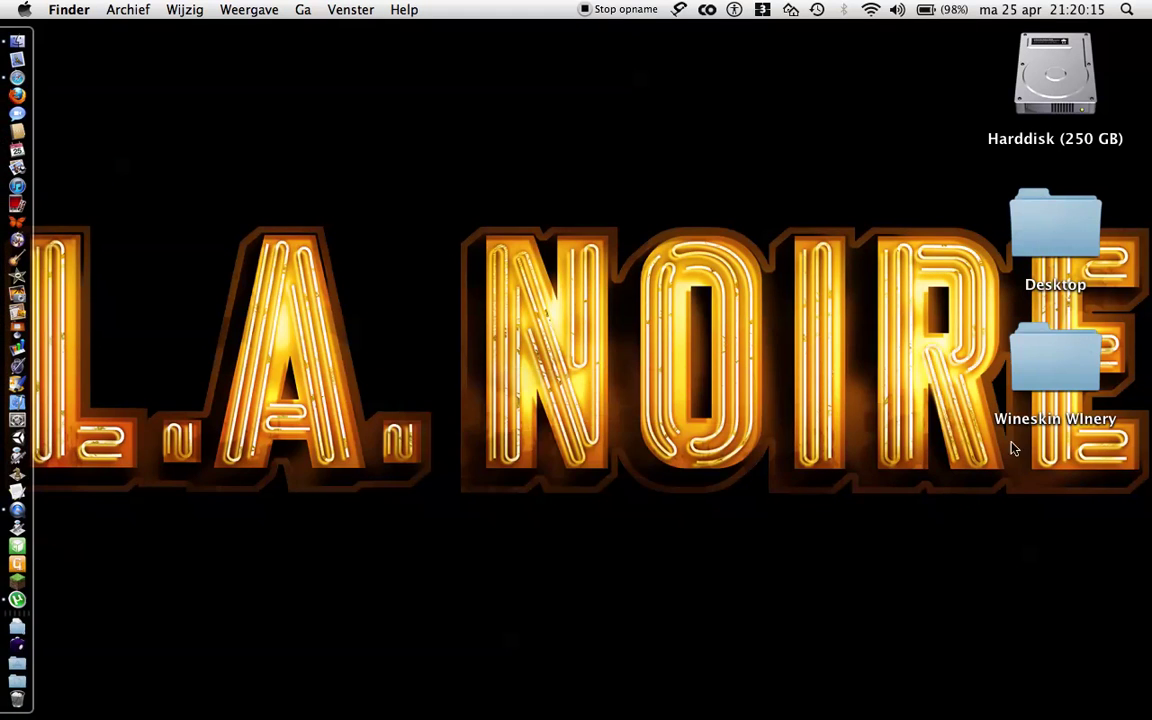
- Open the desktop Wineskin Winery folder and launch the Wineskin Winery app inside it
double_click(1052, 372)
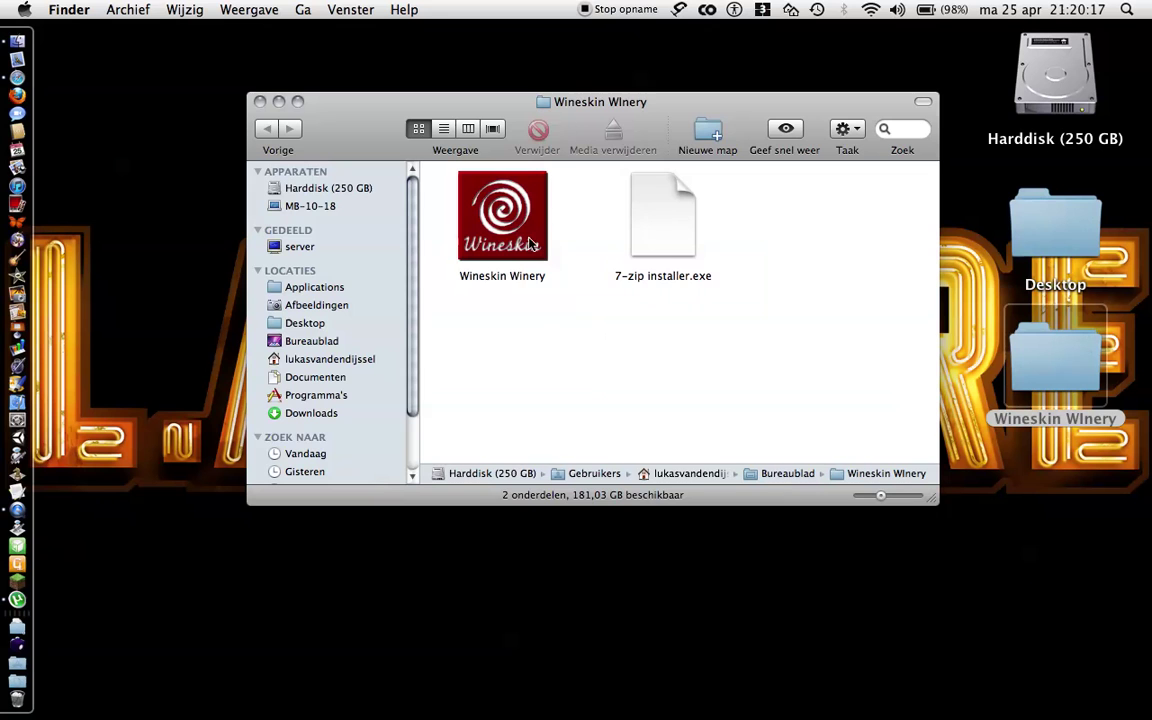
left_click(510, 233)
double_click(510, 233)
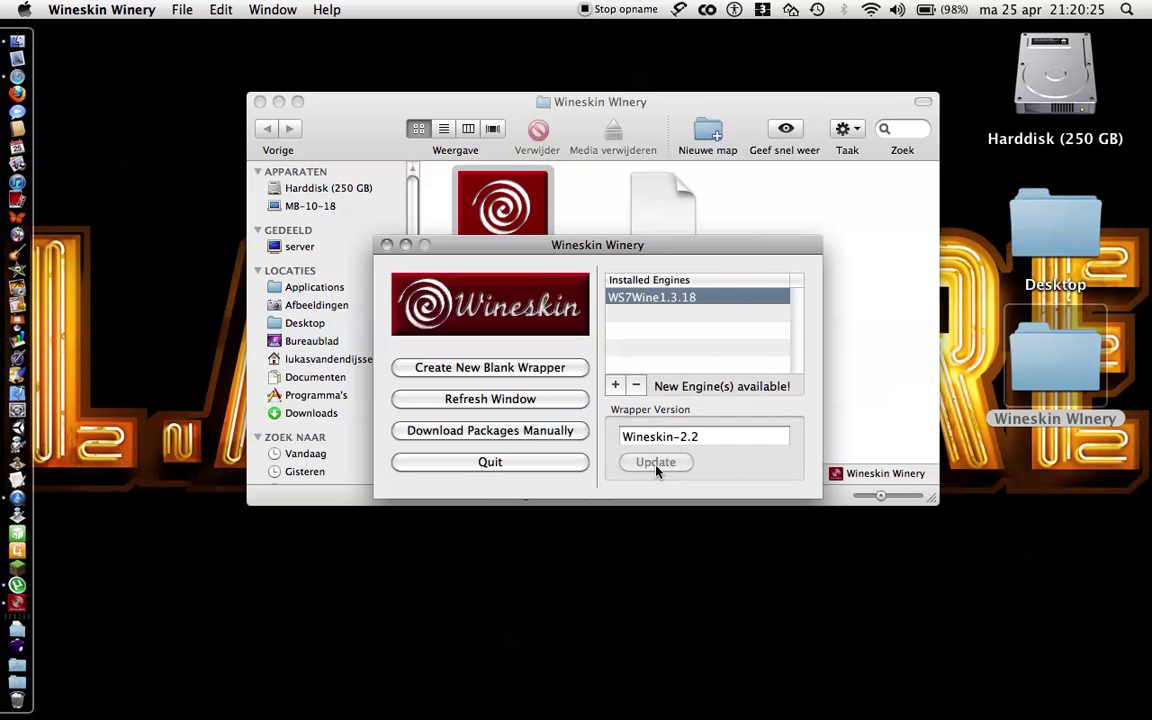
- Create a new blank wrapper named '7-zip'
left_click(524, 369)
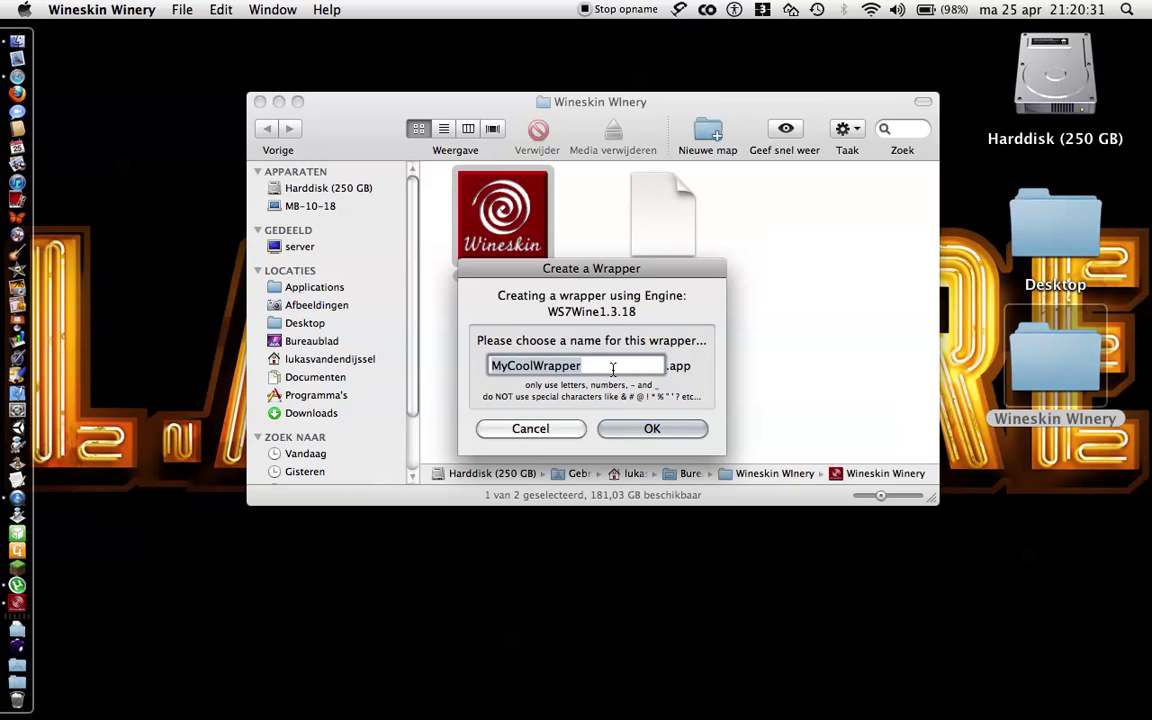
type("7-")
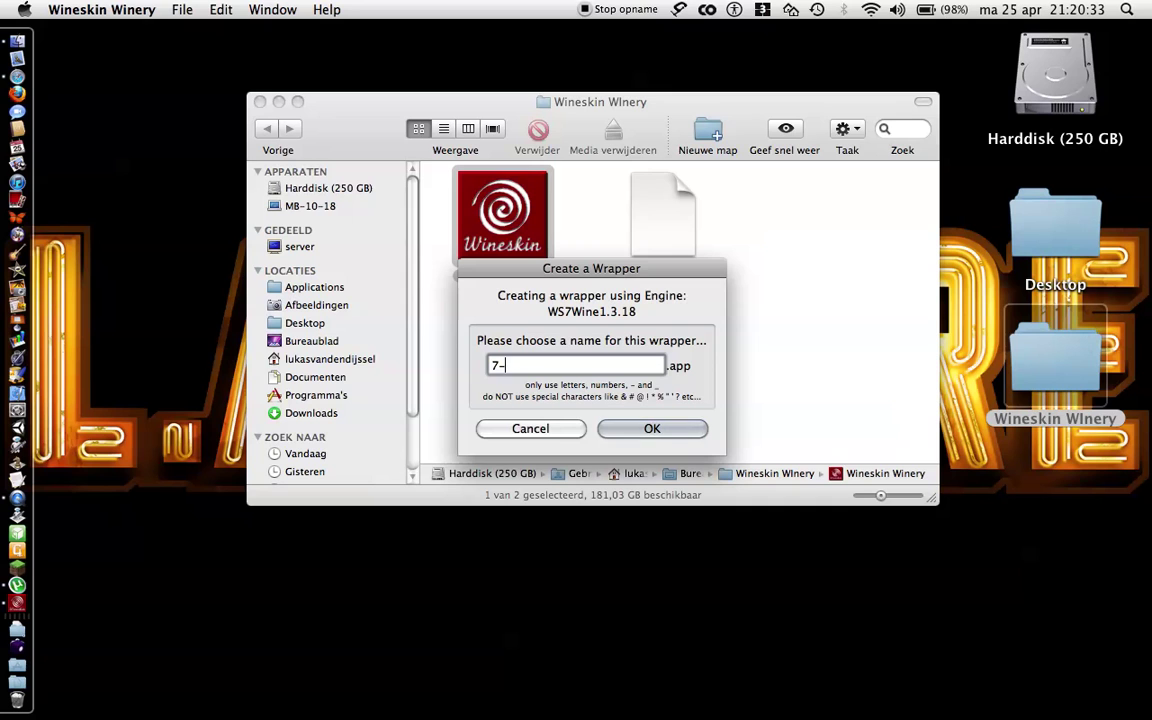
type("zip")
left_click(648, 428)
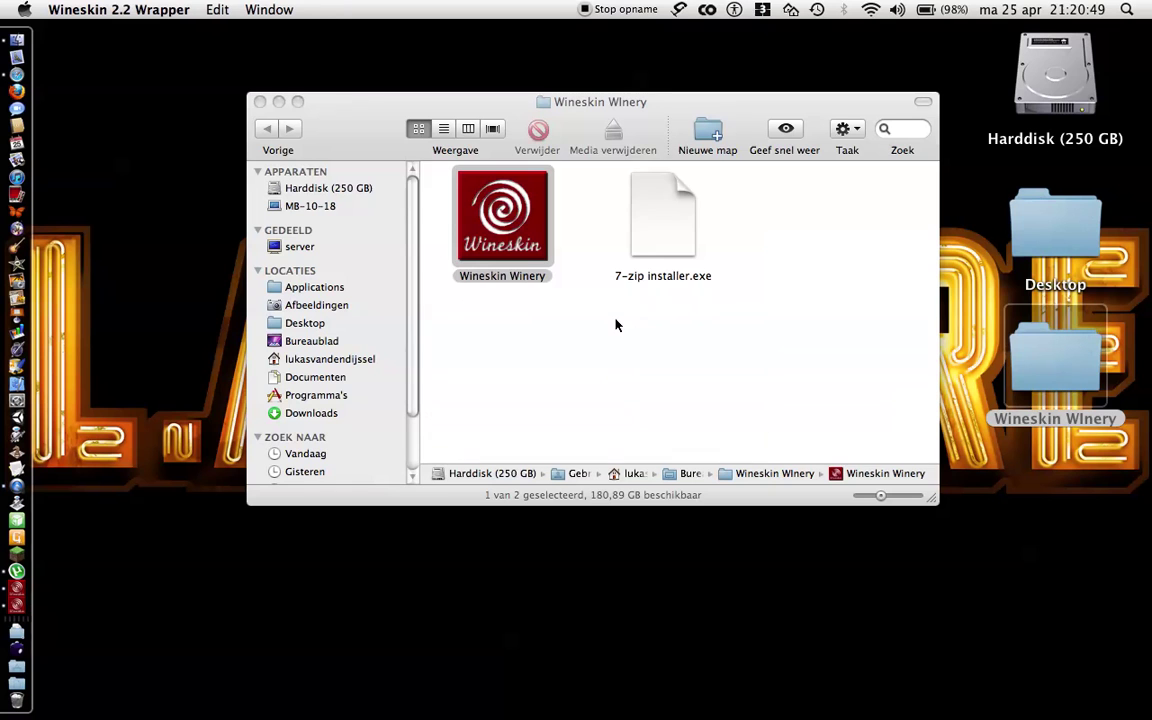
- Allow the wrapper's incoming network connections and install Wine Gecko
left_click(700, 311)
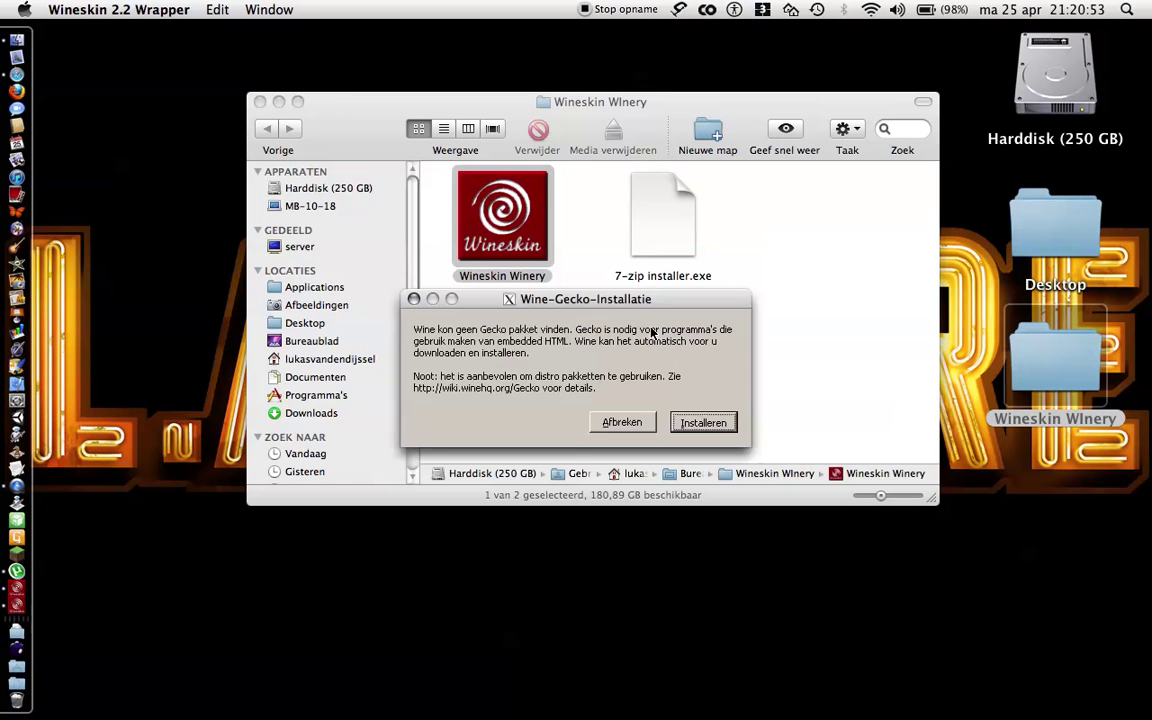
left_click(703, 424)
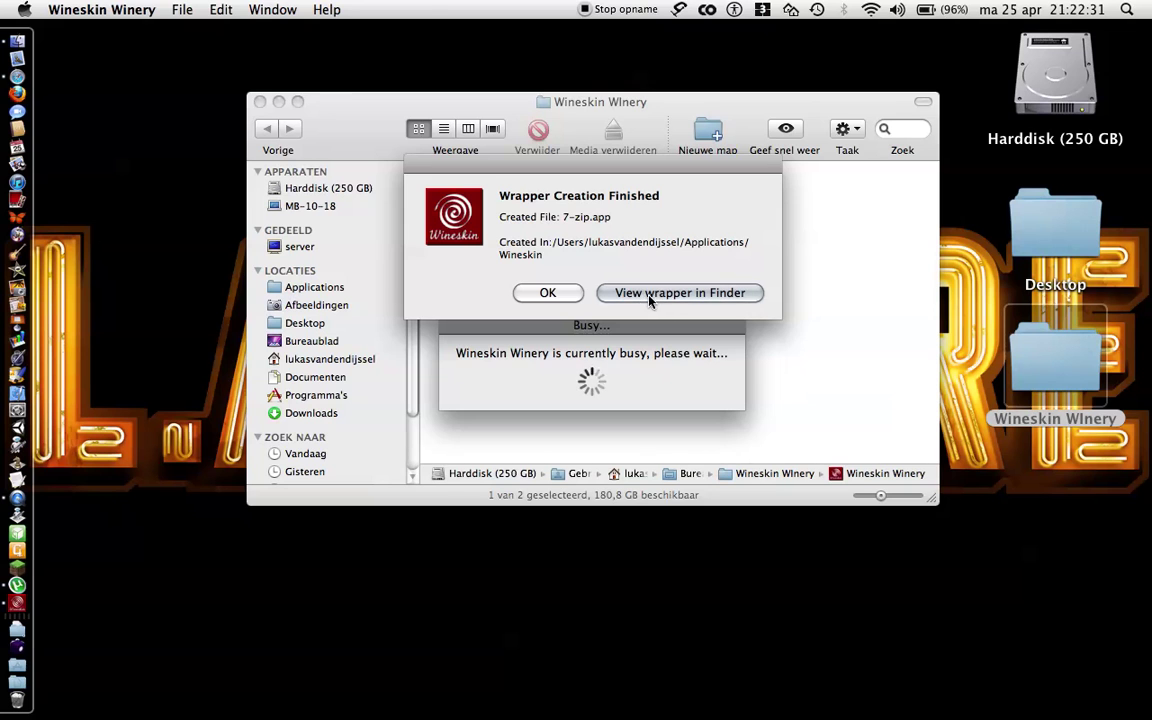
- Open the 7-zip wrapper from Finder and start Install Windows Software
left_click(638, 300)
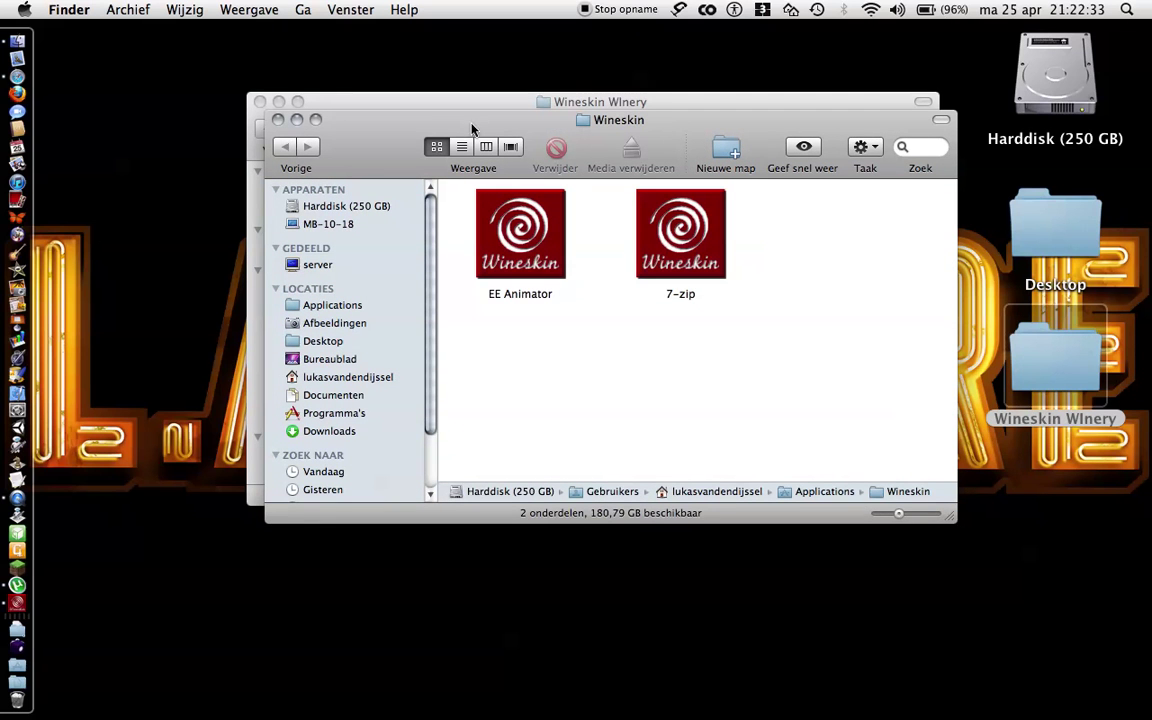
left_click(660, 240)
double_click(660, 240)
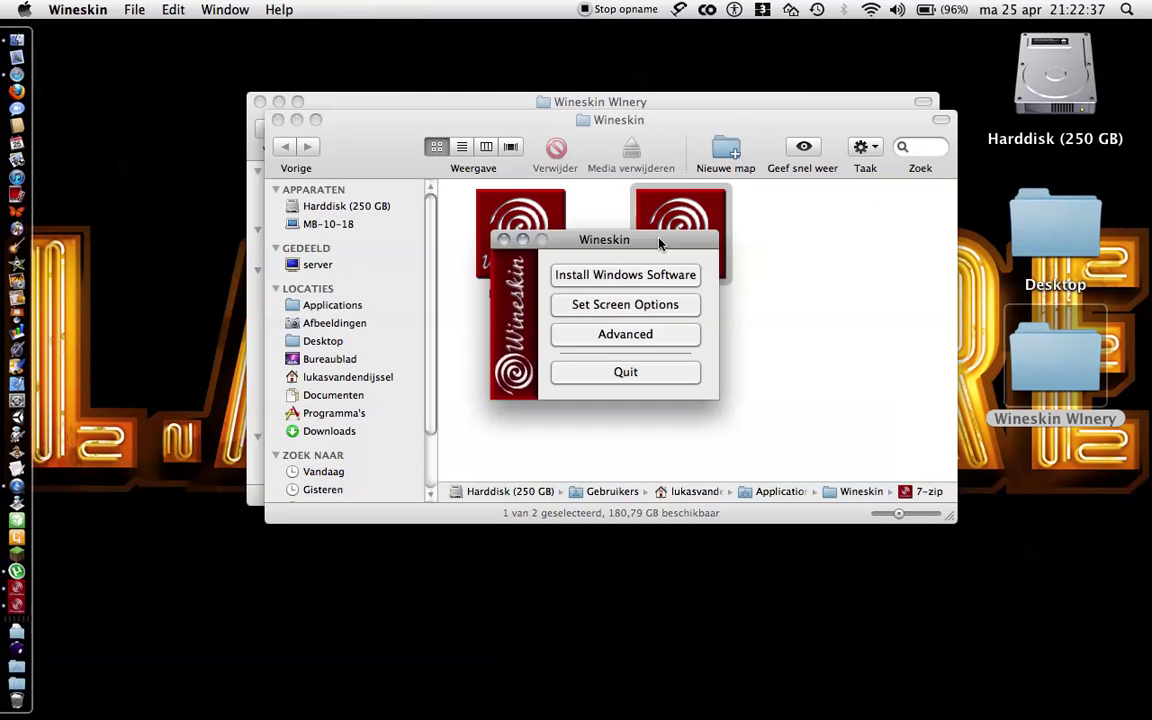
left_click(672, 276)
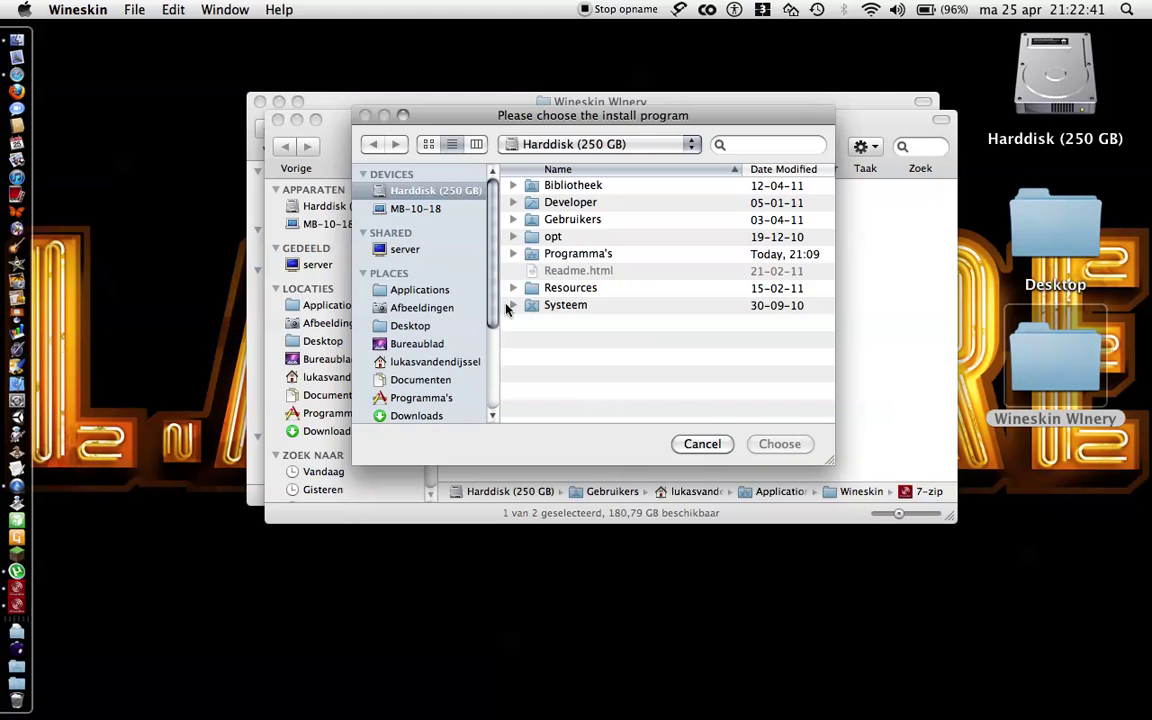
- Choose '7-zip installer.exe' from the desktop's Wineskin Winery folder as the install program
left_click(415, 344)
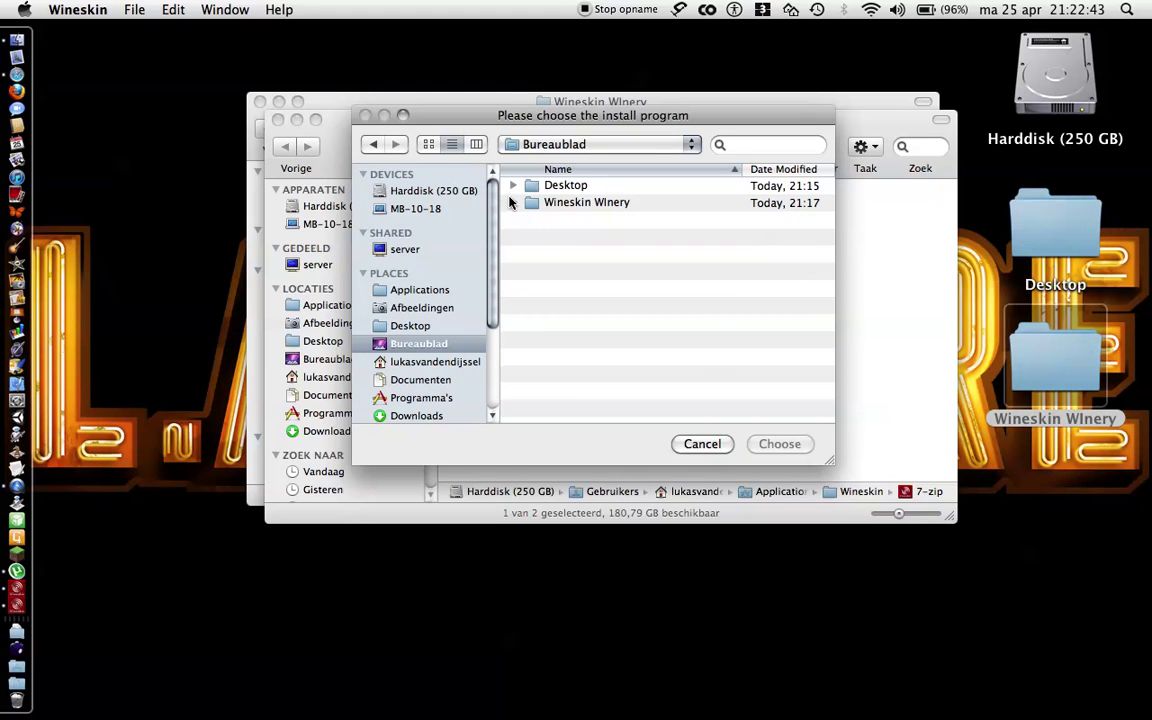
left_click(513, 203)
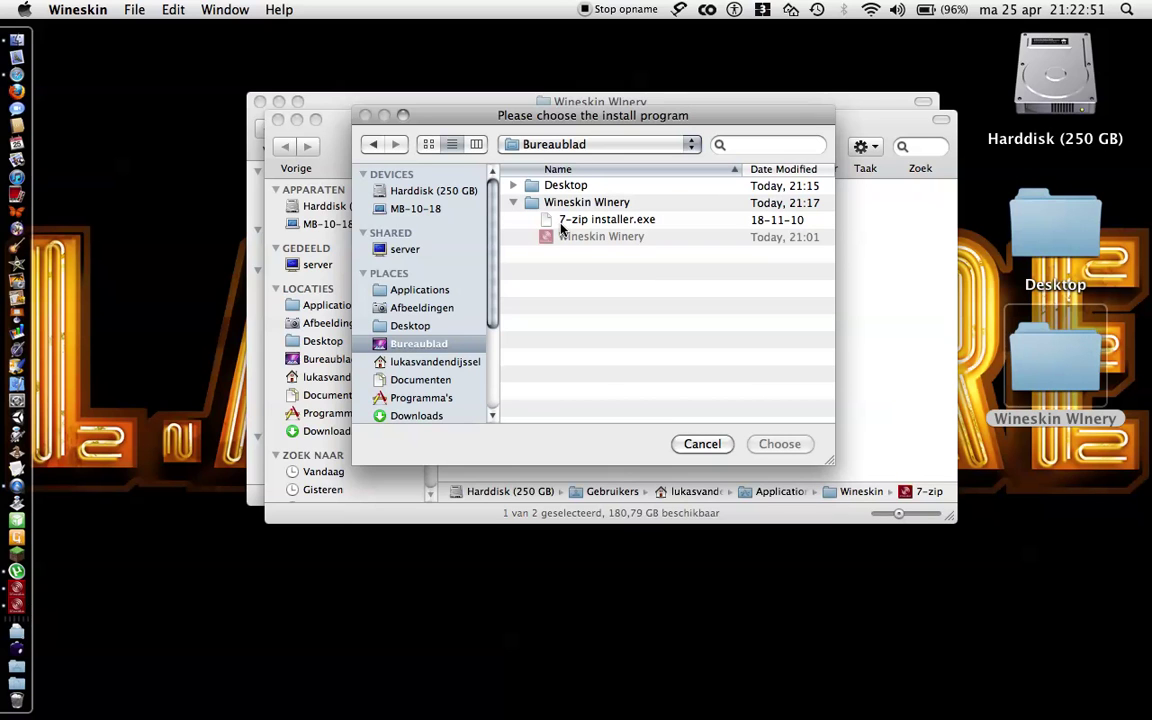
left_click(563, 222)
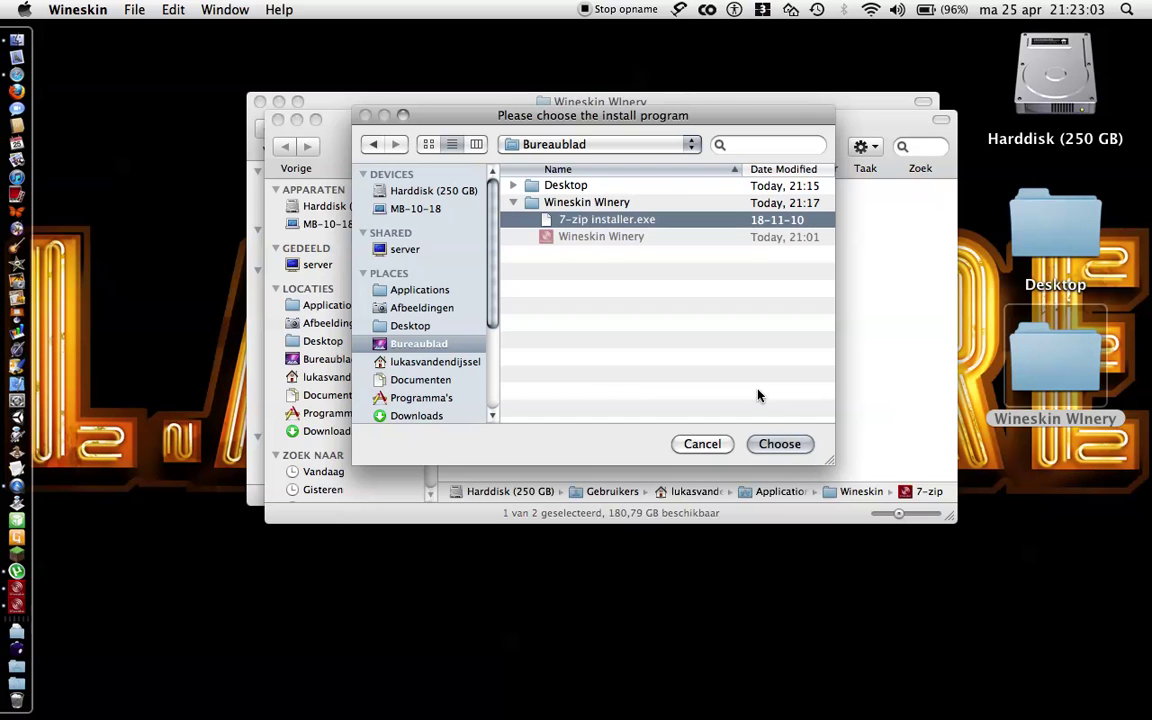
left_click(770, 447)
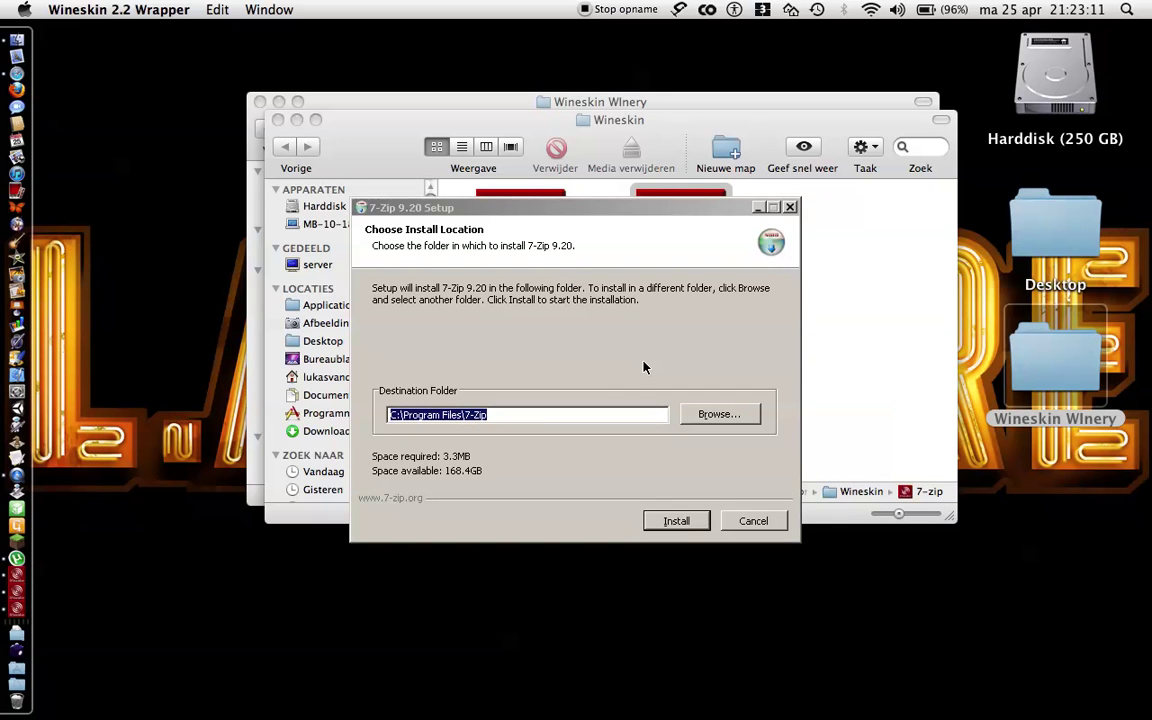
- Install 7-Zip 9.20 to the default C:\Program Files\7-Zip folder and finish setup
left_click(672, 520)
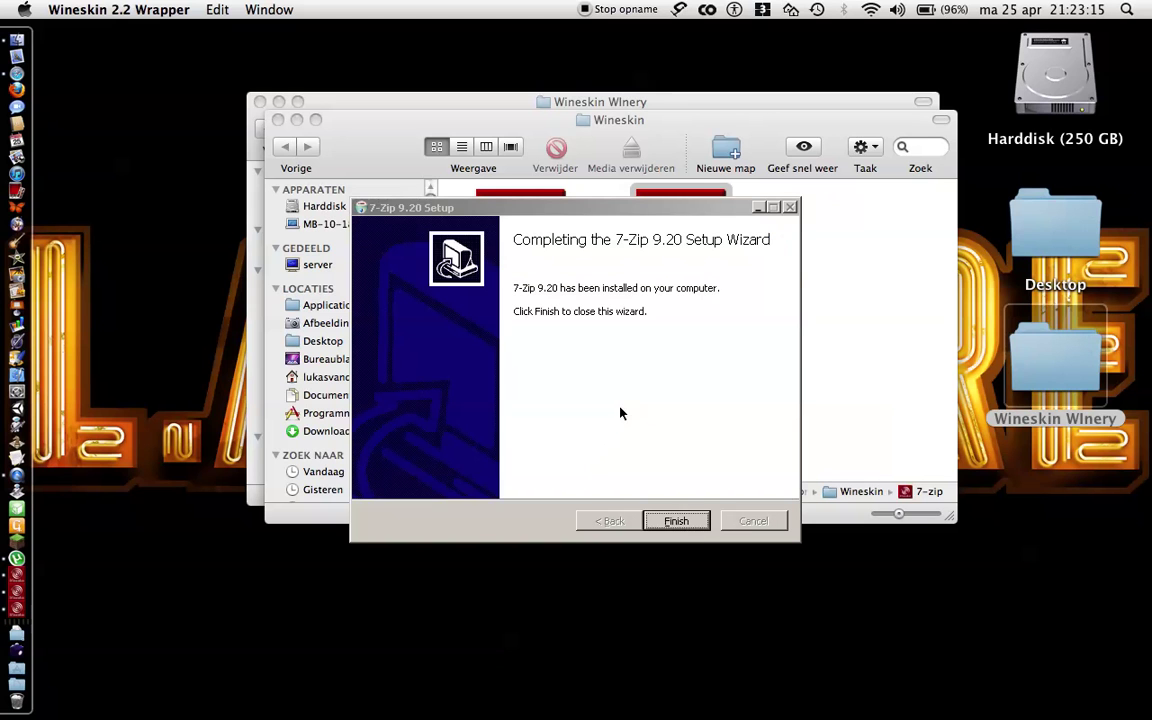
left_click(676, 521)
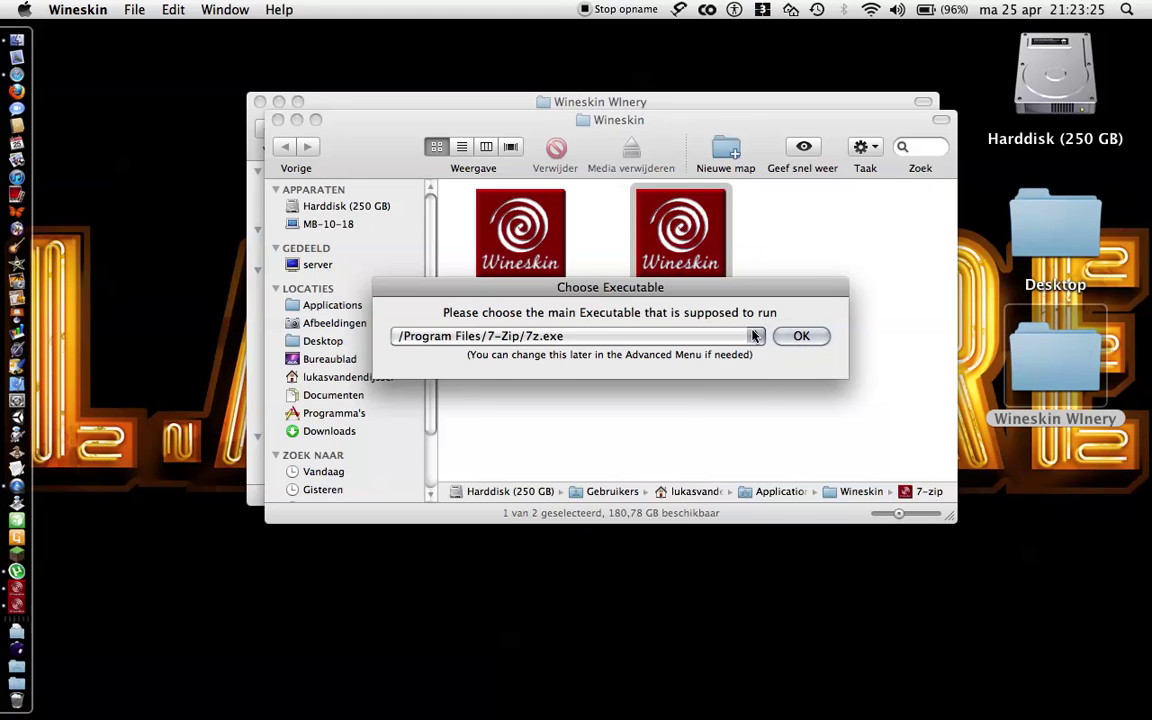
- Confirm /Program Files/7-Zip/7z.exe as the main executable and close the Wineskin menu
left_click(755, 336)
left_click(750, 337)
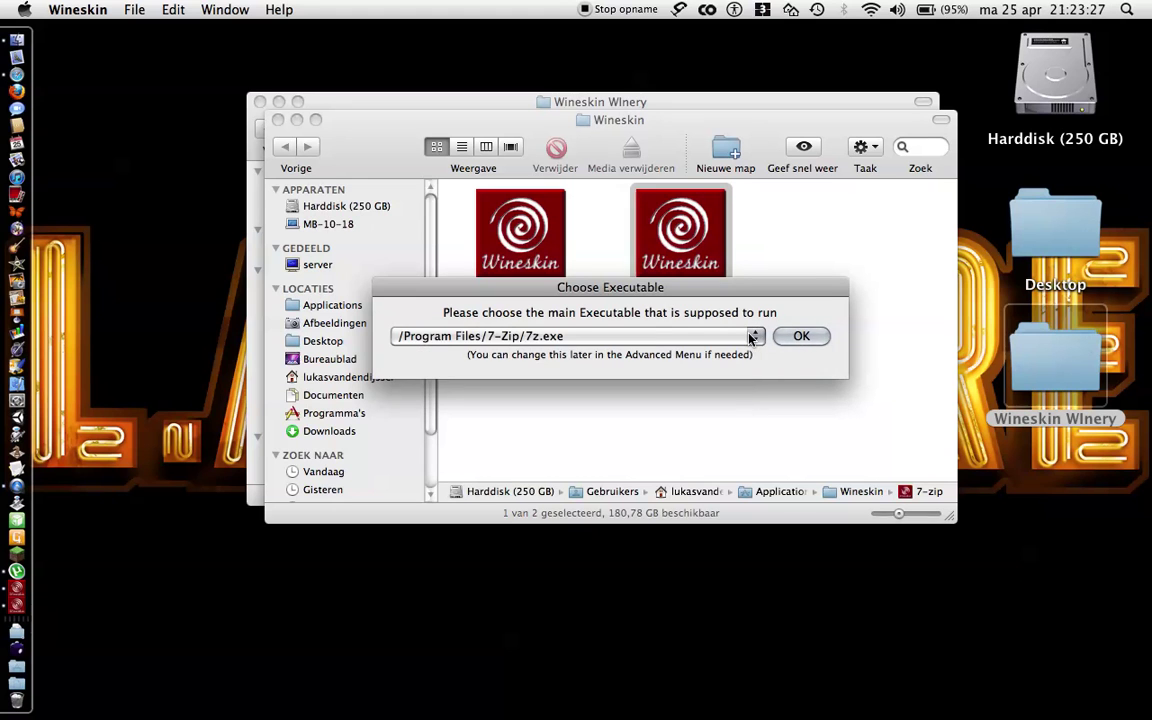
left_click(797, 337)
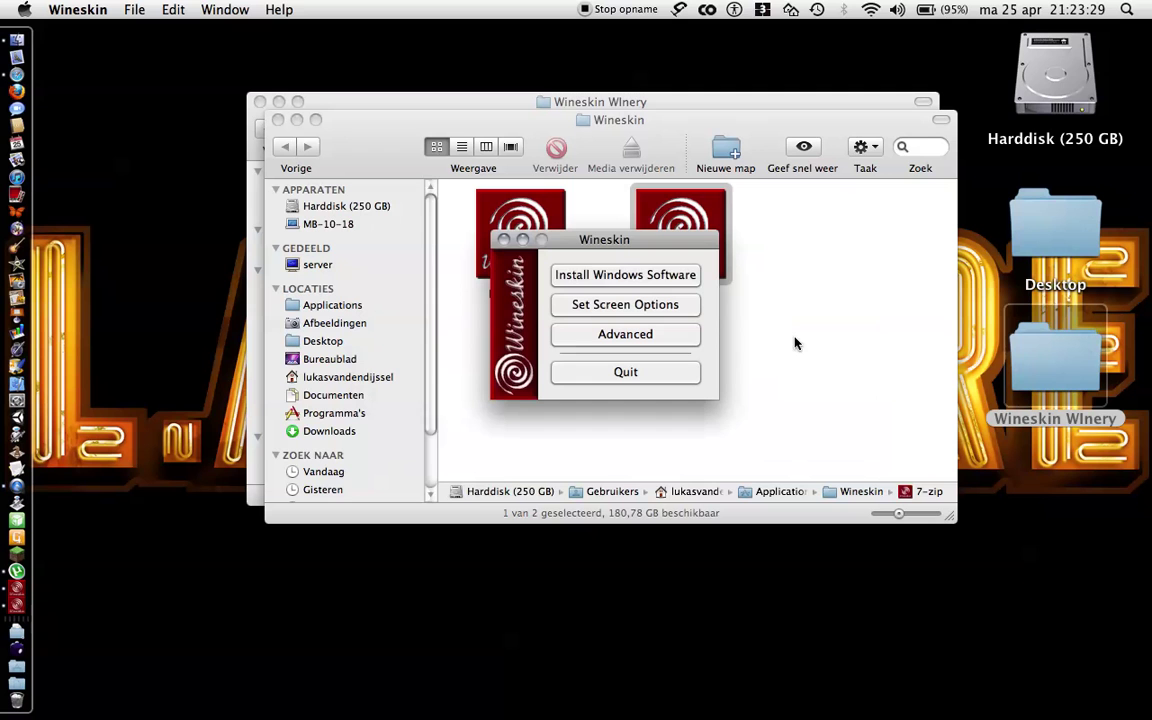
left_click(503, 241)
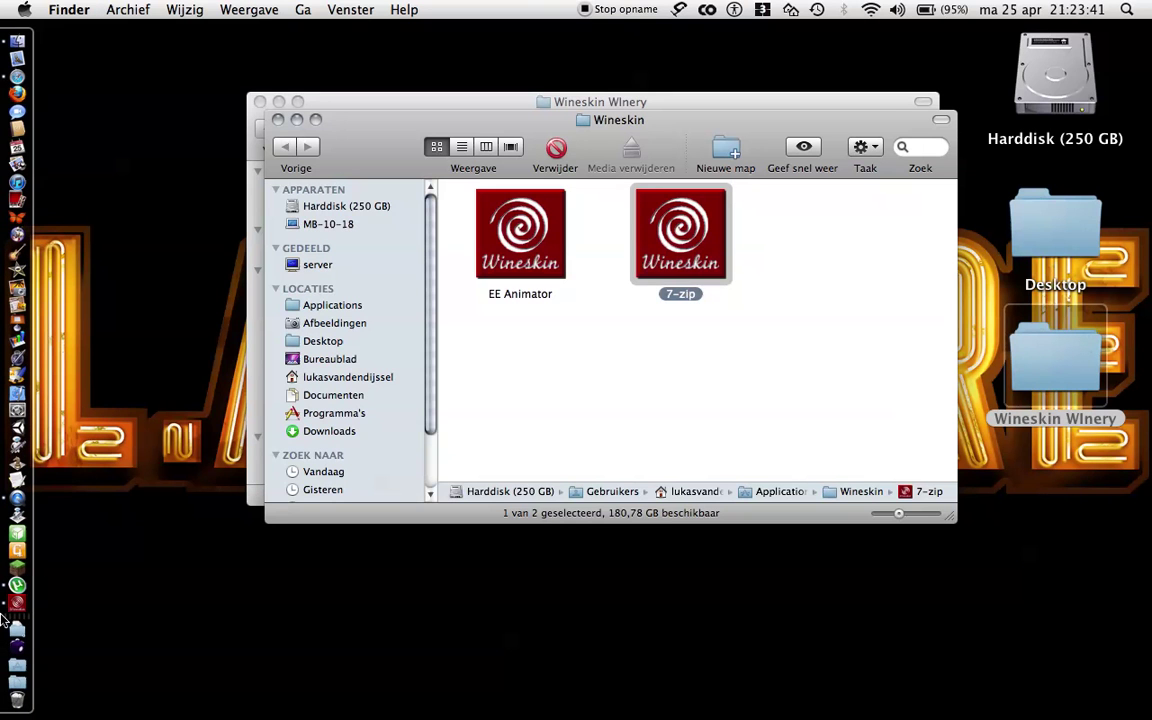
- Show the 7-zip wrapper's package contents and launch the Wineskin app inside it
right_click(678, 237)
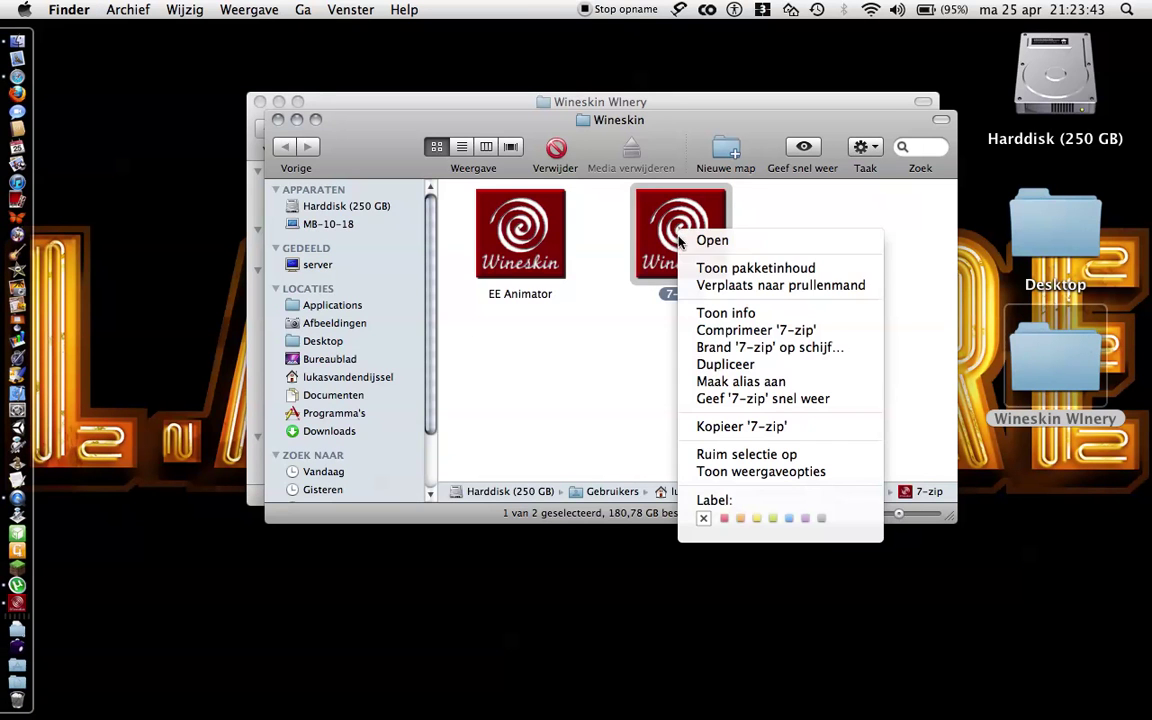
left_click(707, 269)
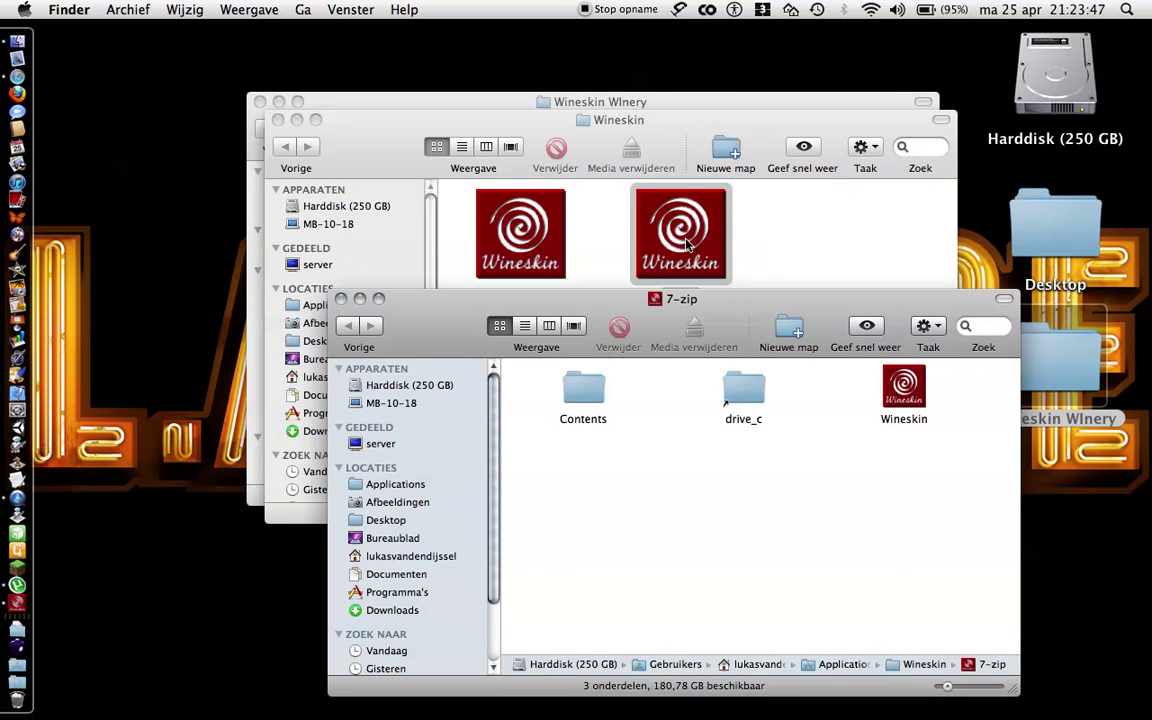
right_click(686, 244)
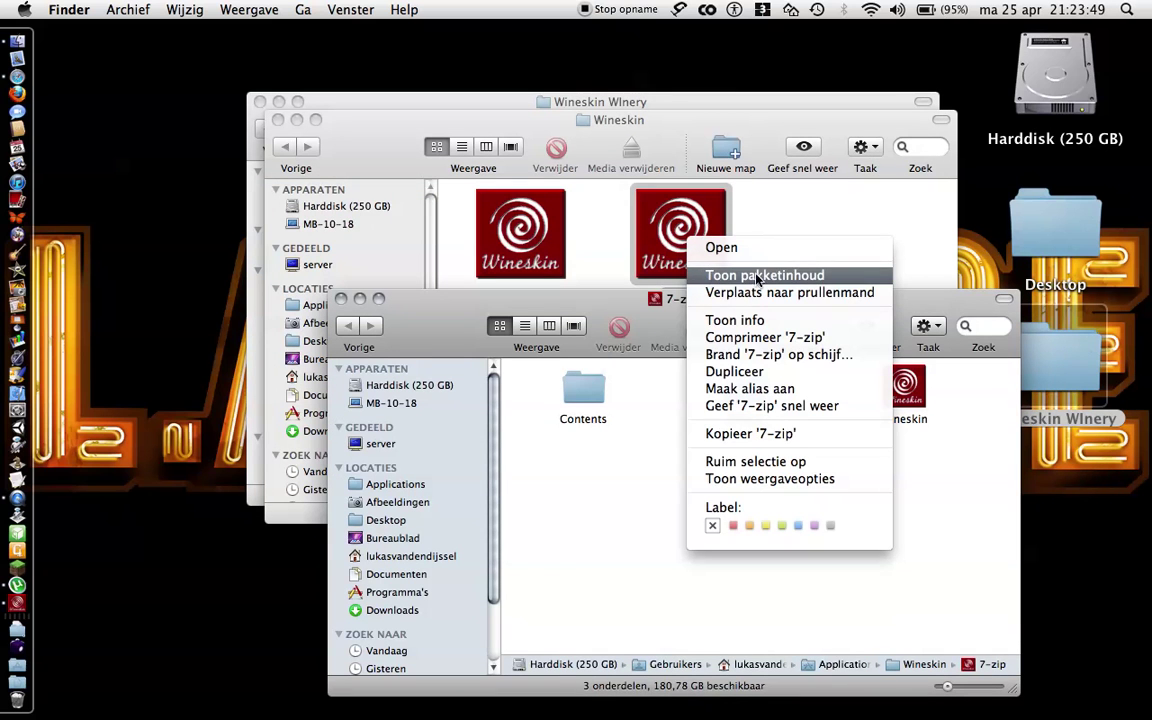
left_click(975, 468)
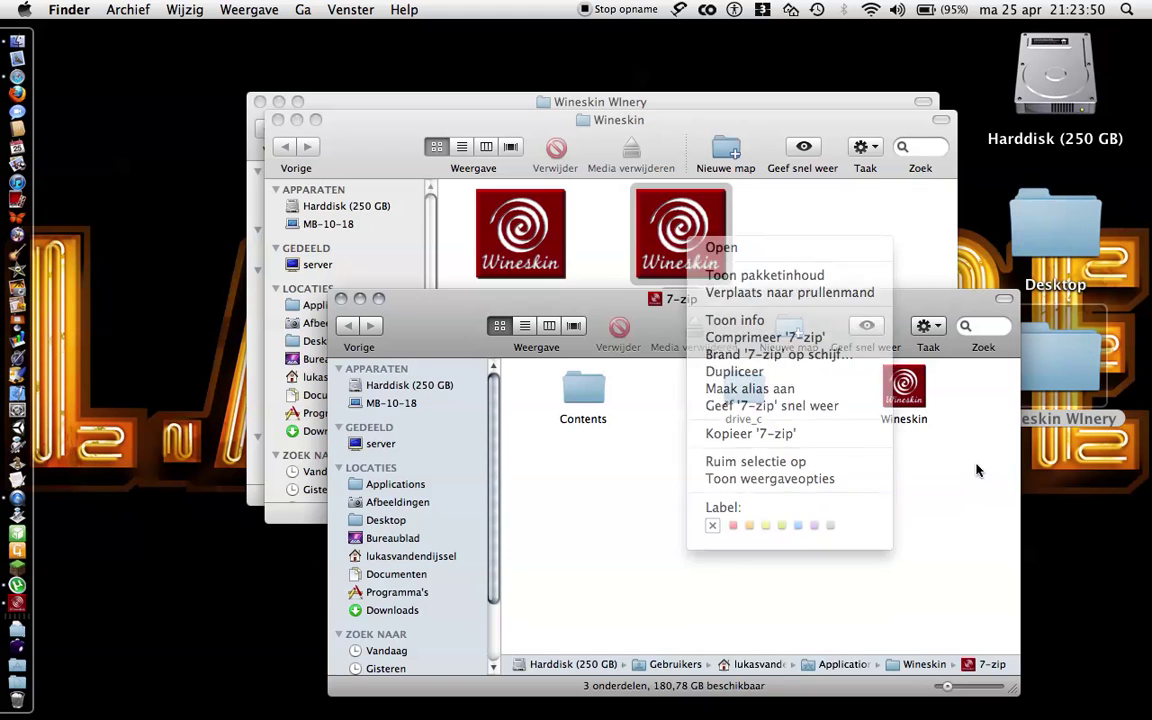
double_click(889, 396)
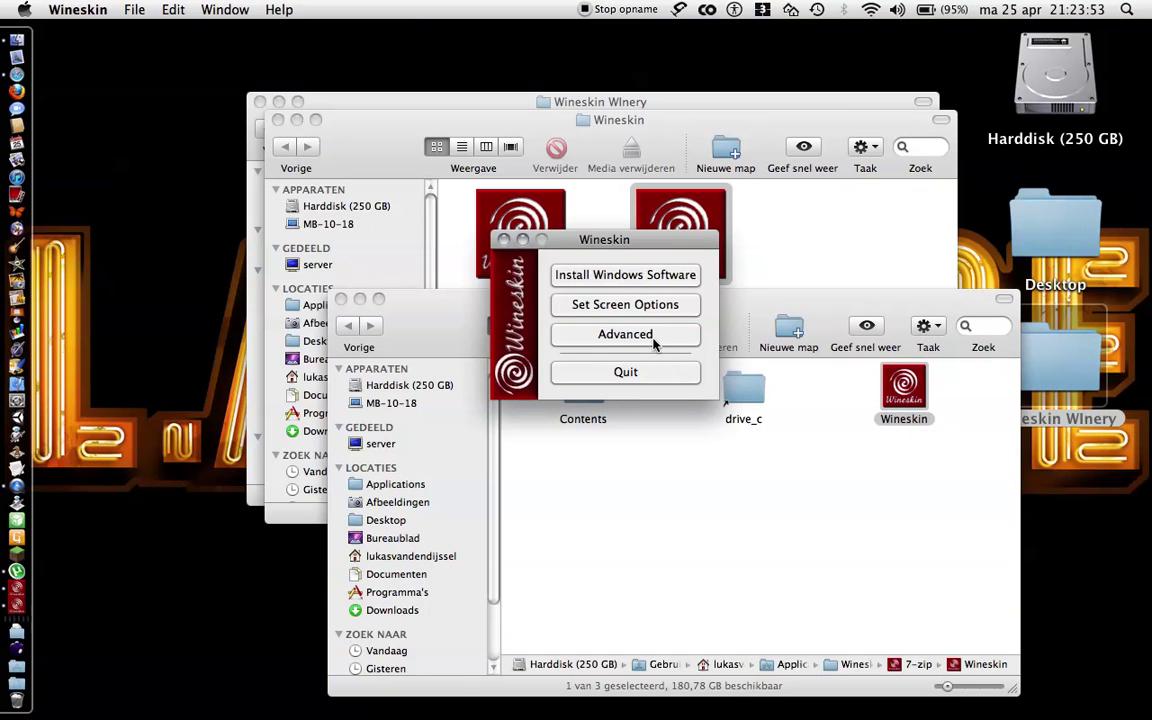
- Set the Windows EXE to /Program Files/7-Zip/7zFM.exe in Advanced settings, then close the windows
left_click(652, 335)
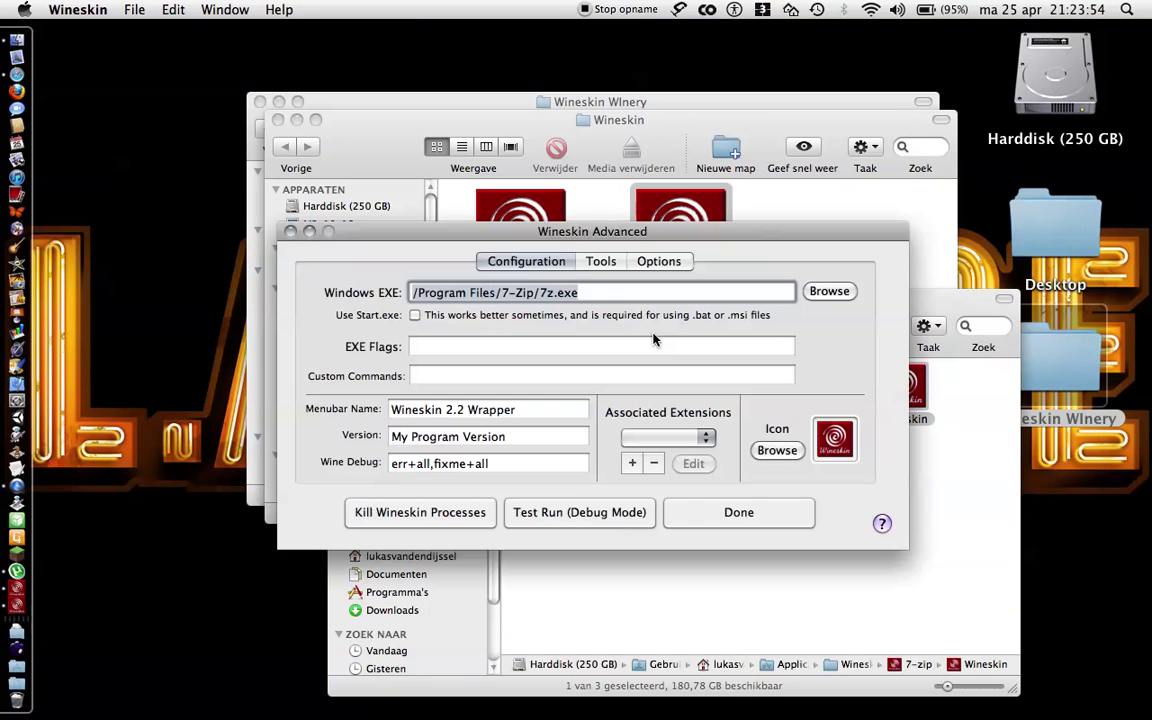
left_click(836, 292)
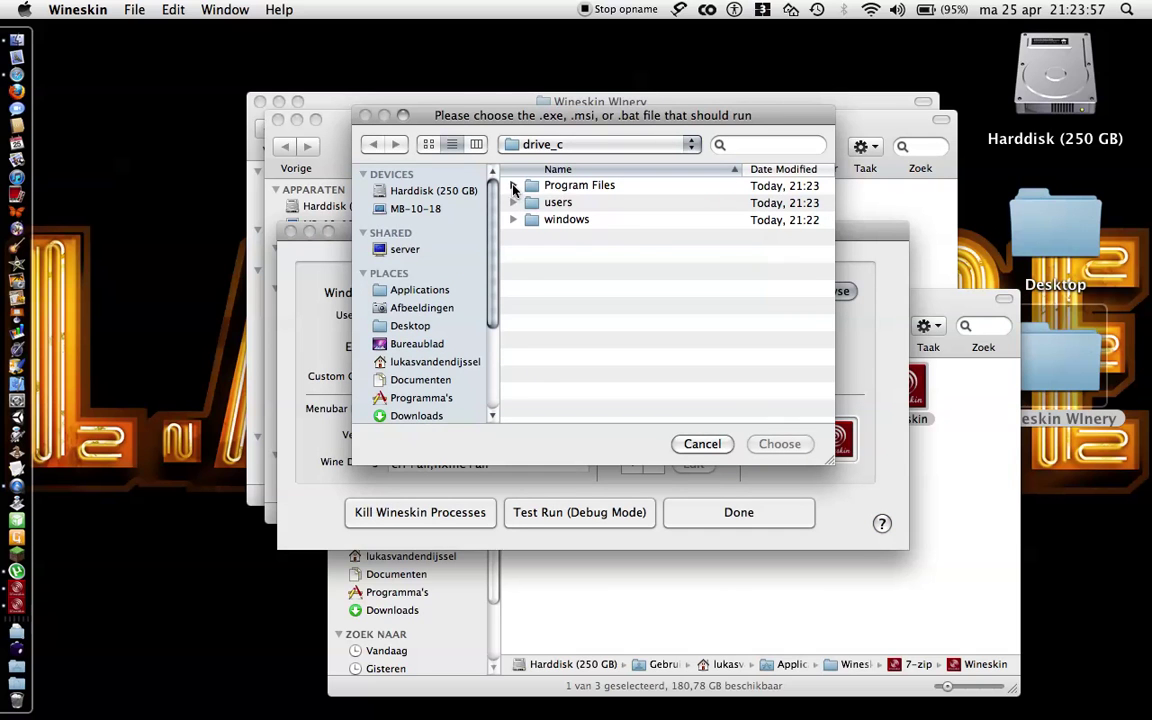
left_click(513, 186)
left_click(527, 202)
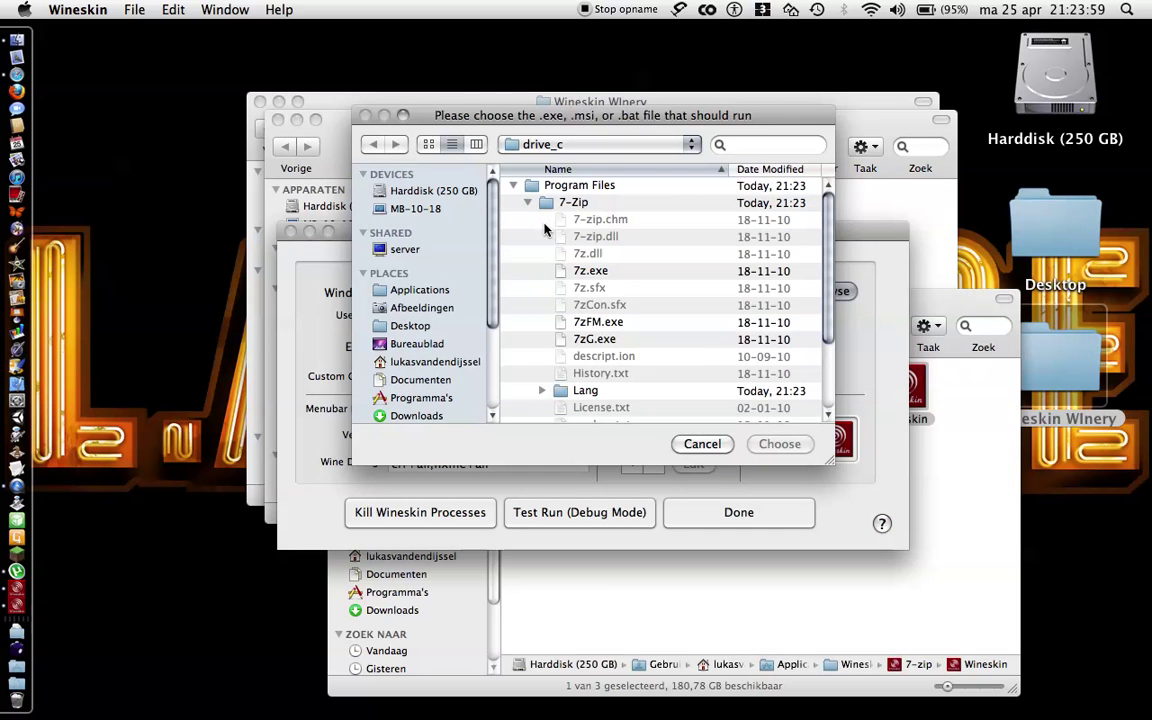
left_click(585, 322)
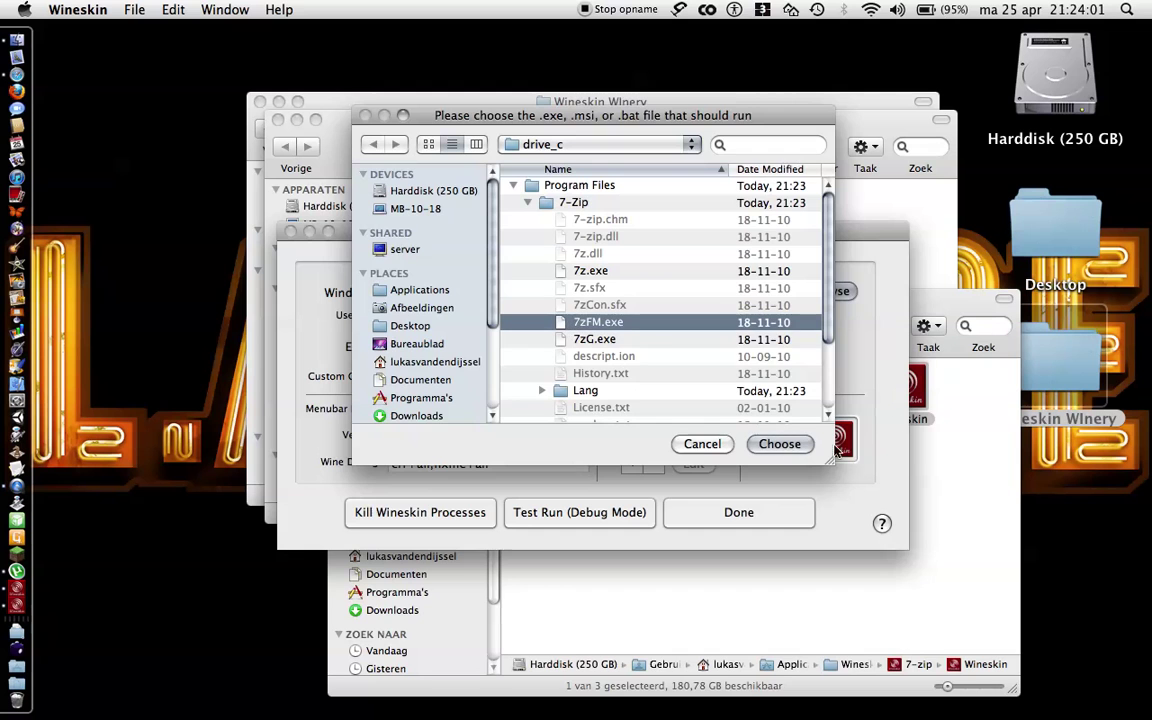
left_click(779, 446)
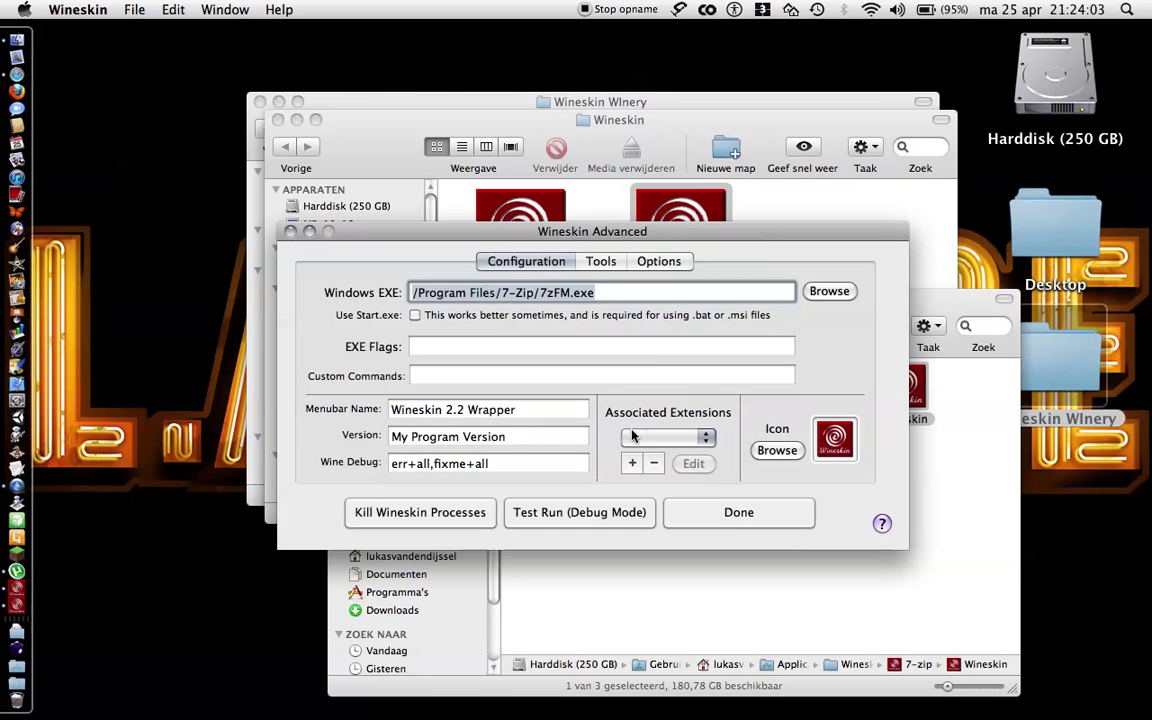
left_click(714, 515)
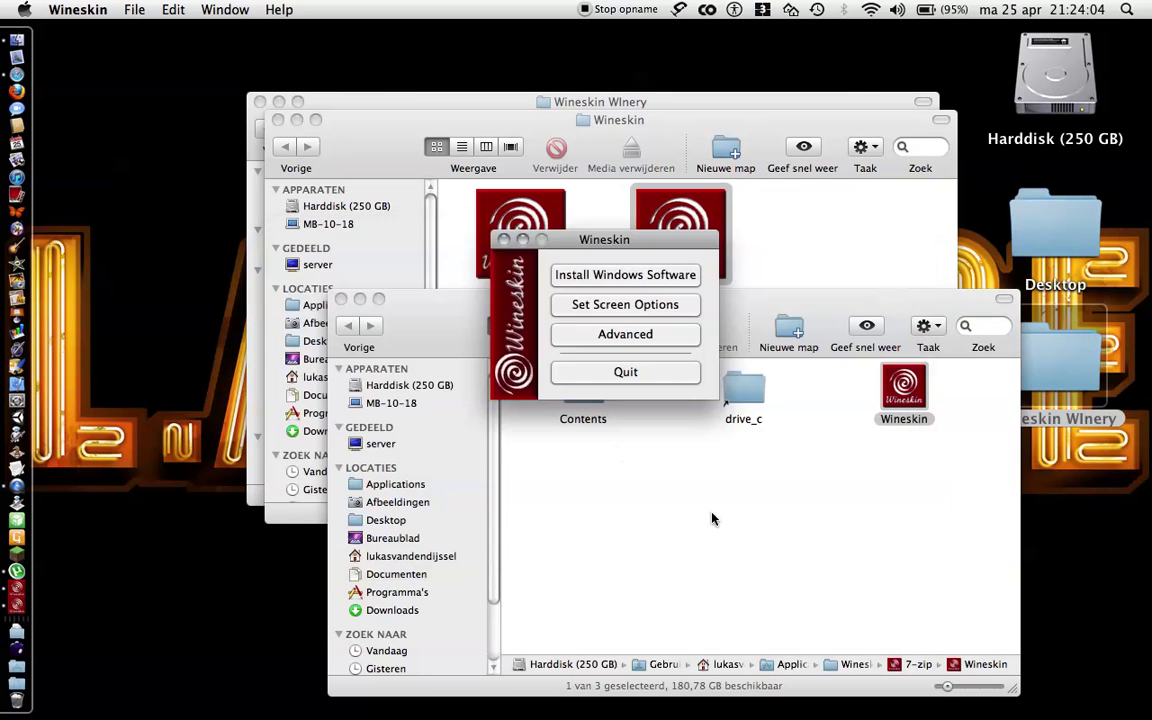
left_click(503, 241)
- Close the package contents, run the 7-zip wrapper, reposition its window, and browse into Documenten
left_click(341, 299)
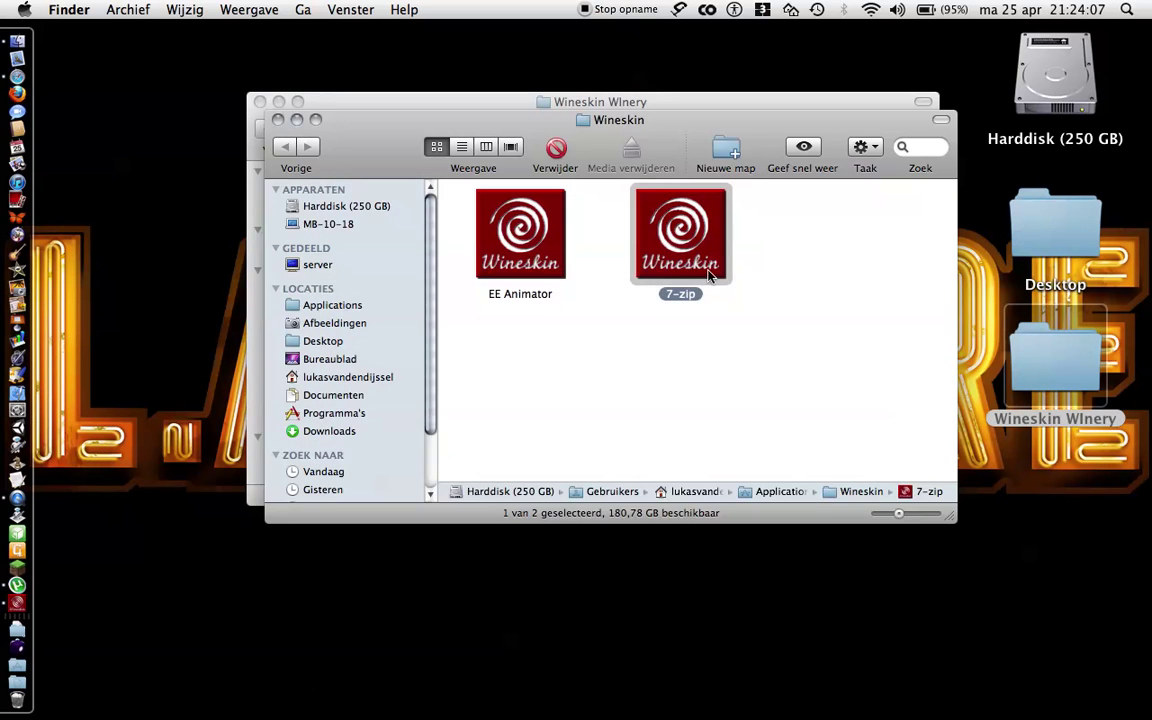
double_click(714, 284)
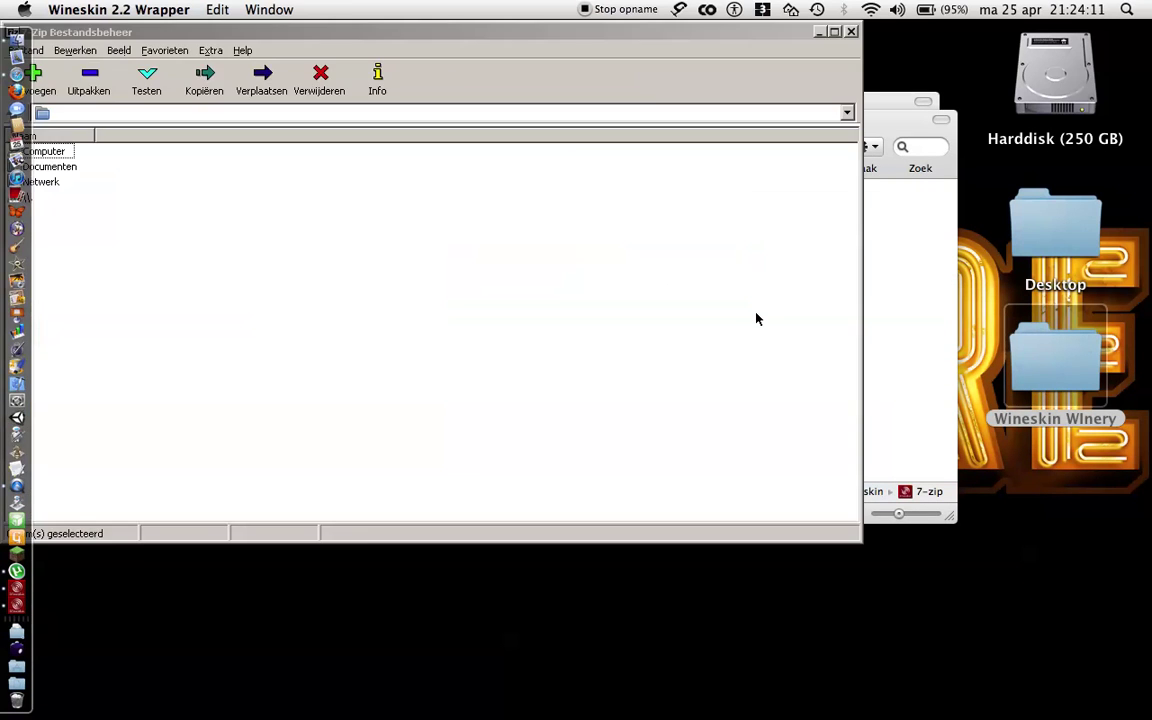
left_click_drag(476, 29, 618, 37)
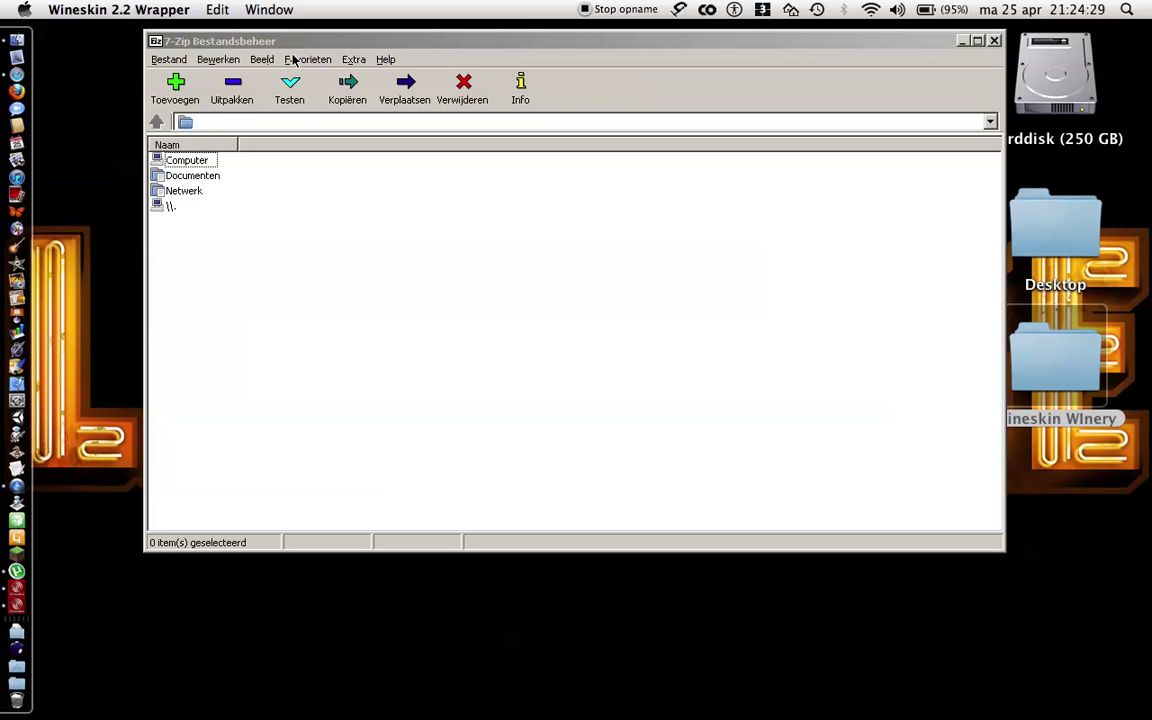
double_click(190, 177)
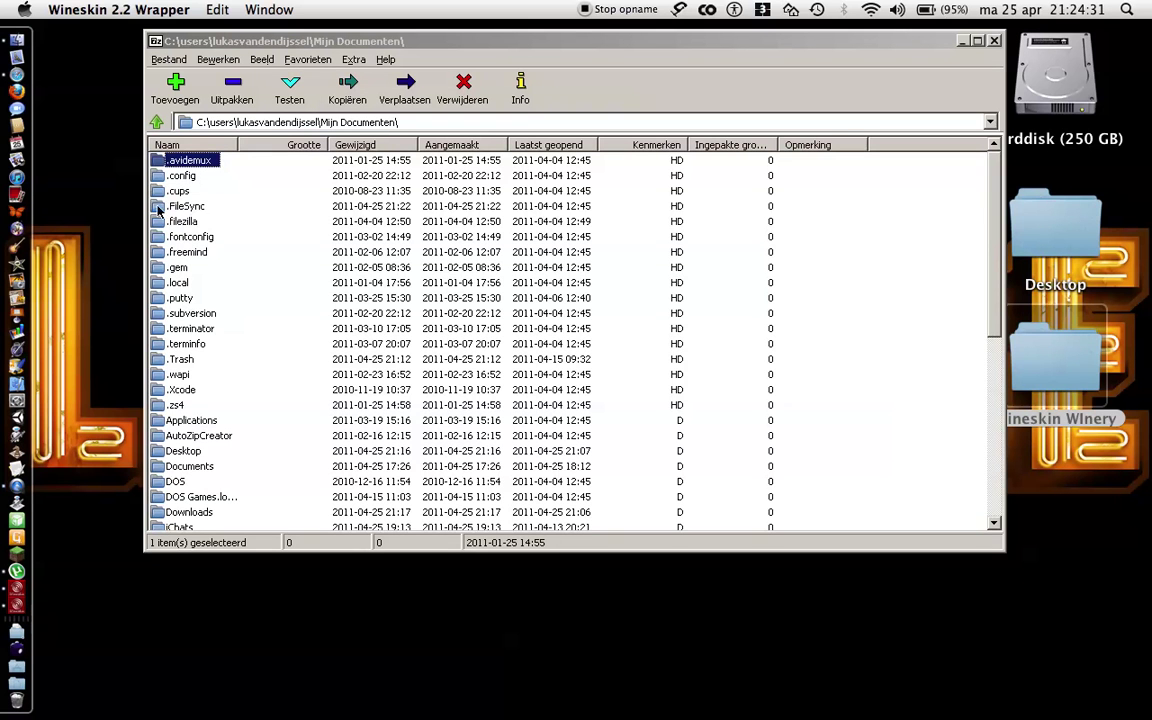